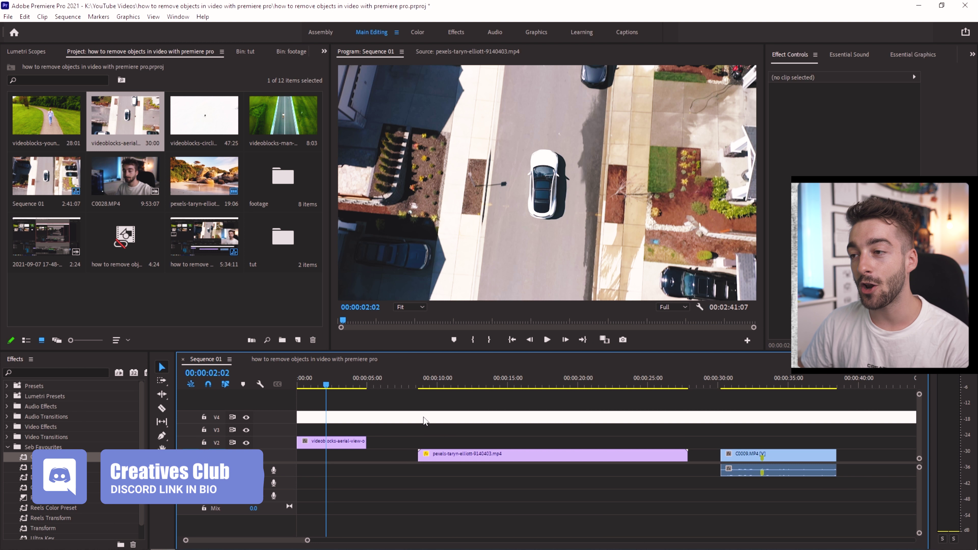
# Select the aerial car clip on V2 and choose Replace With After Effects Composition
pyautogui.click(329, 380)
pyautogui.moveTo(330, 378); pyautogui.dragTo(505, 393)
pyautogui.click(747, 381)
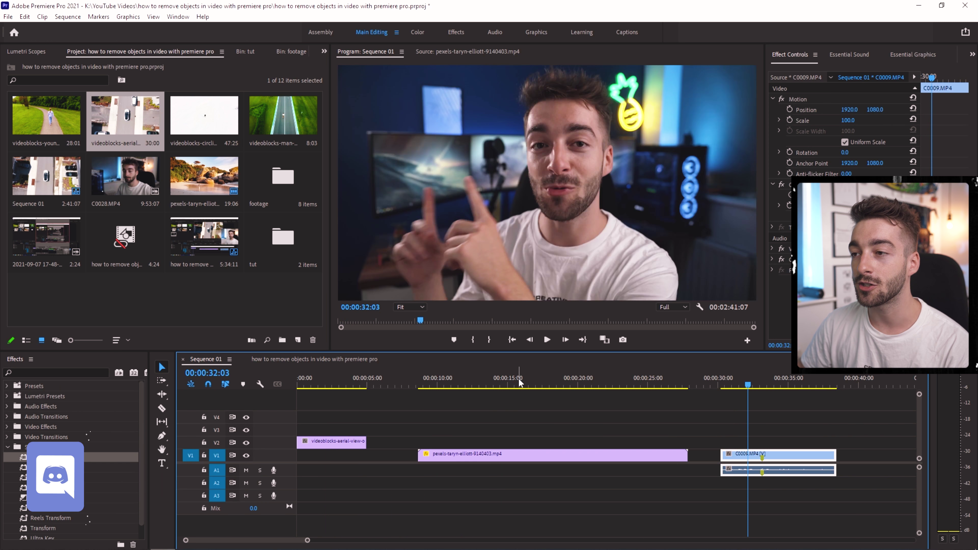
pyautogui.click(323, 379)
pyautogui.press('=')
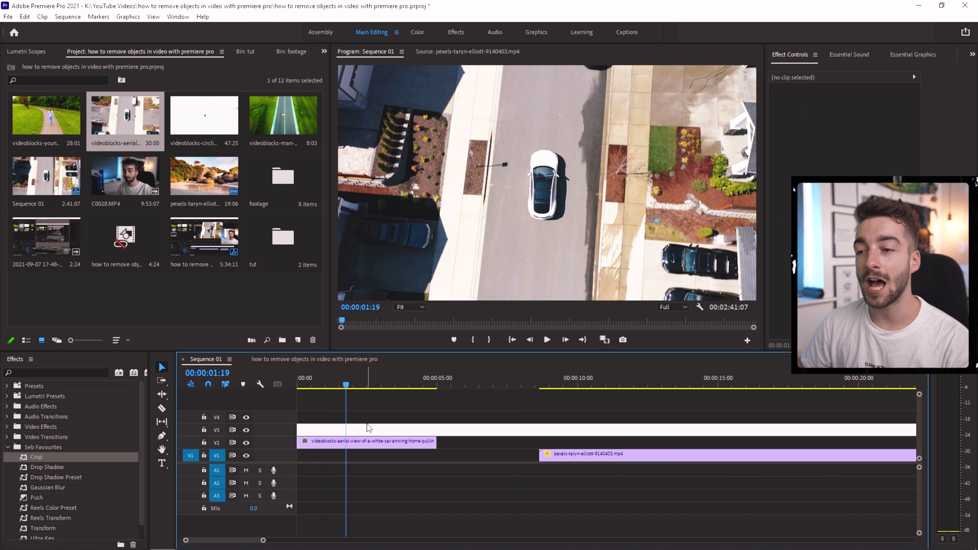
pyautogui.click(355, 444)
pyautogui.rightClick(356, 444)
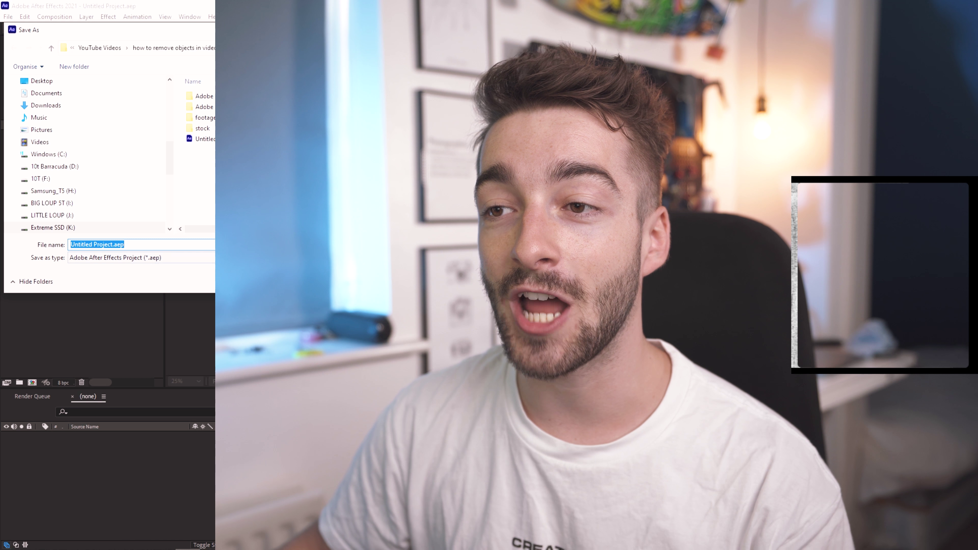
# Save the linked After Effects project, replacing the existing file, and select the aerial footage layer
pyautogui.press('Return')
pyautogui.click(507, 280)
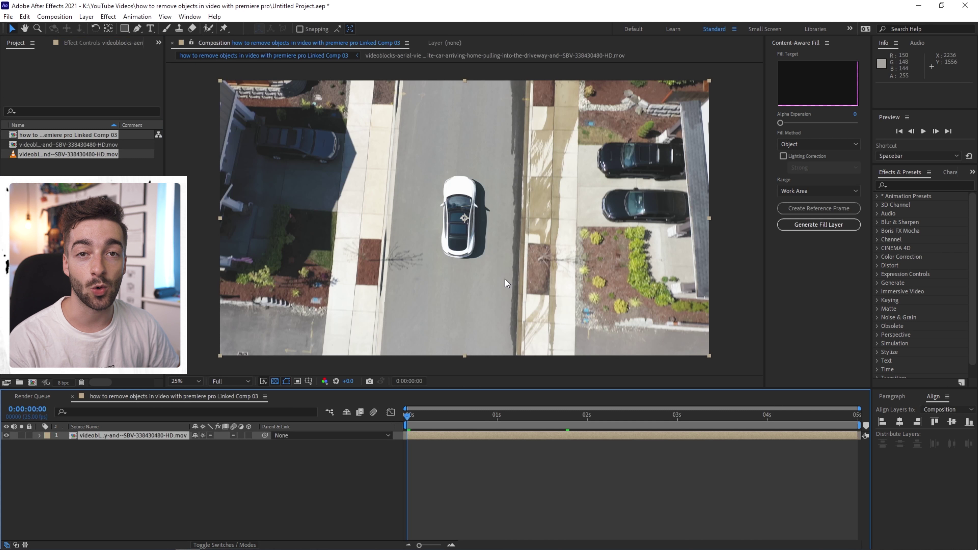
pyautogui.click(454, 438)
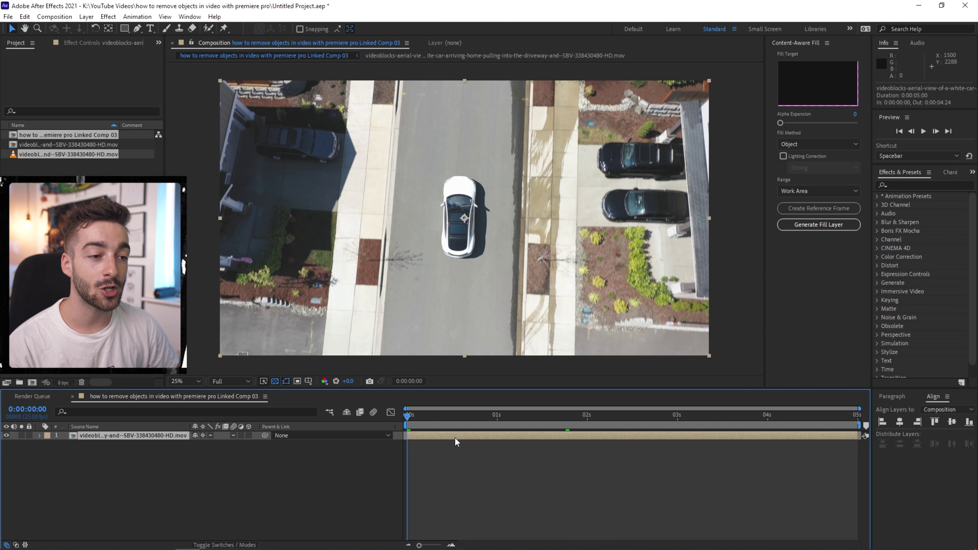
# Trace a closed Pen-tool mask tightly around the white car's outline
pyautogui.click(137, 29)
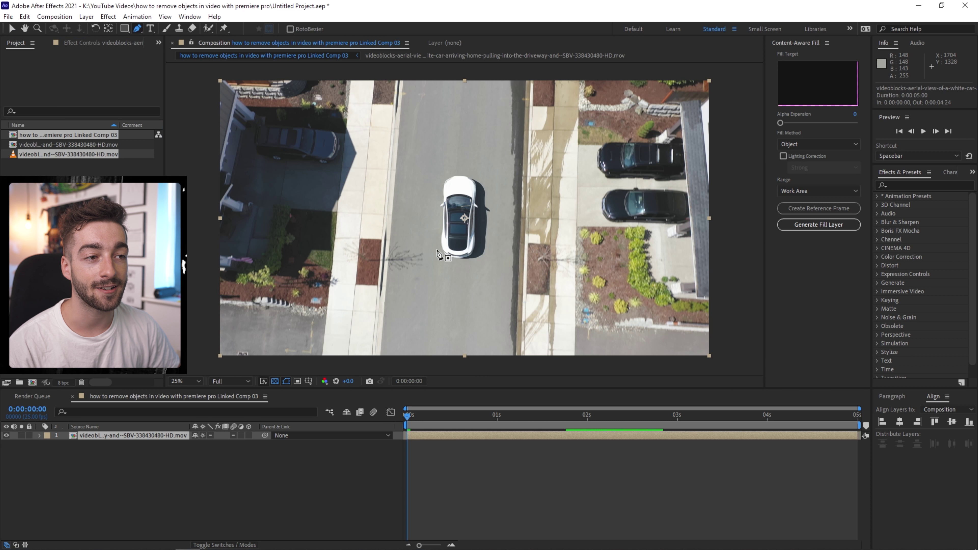
pyautogui.click(436, 236)
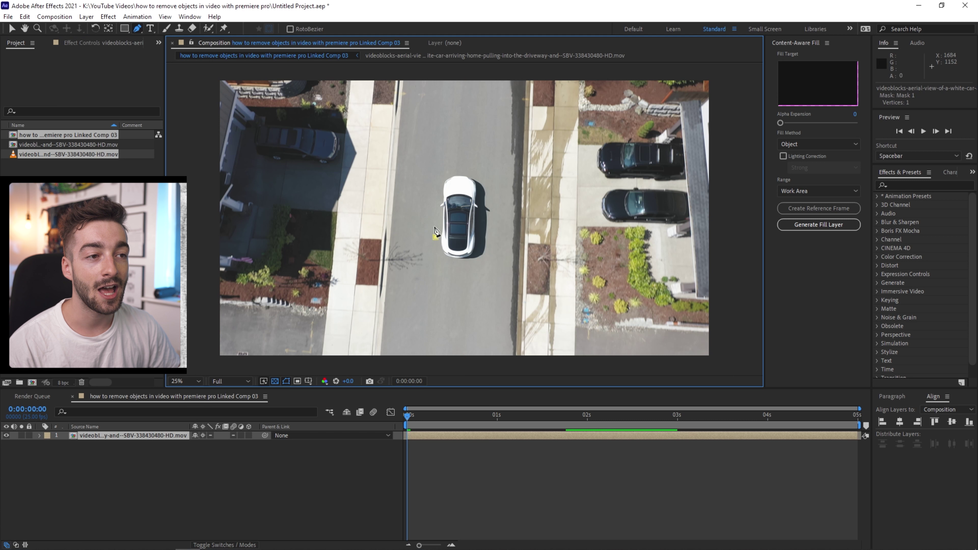
pyautogui.click(435, 218)
pyautogui.click(434, 191)
pyautogui.click(439, 178)
pyautogui.click(456, 168)
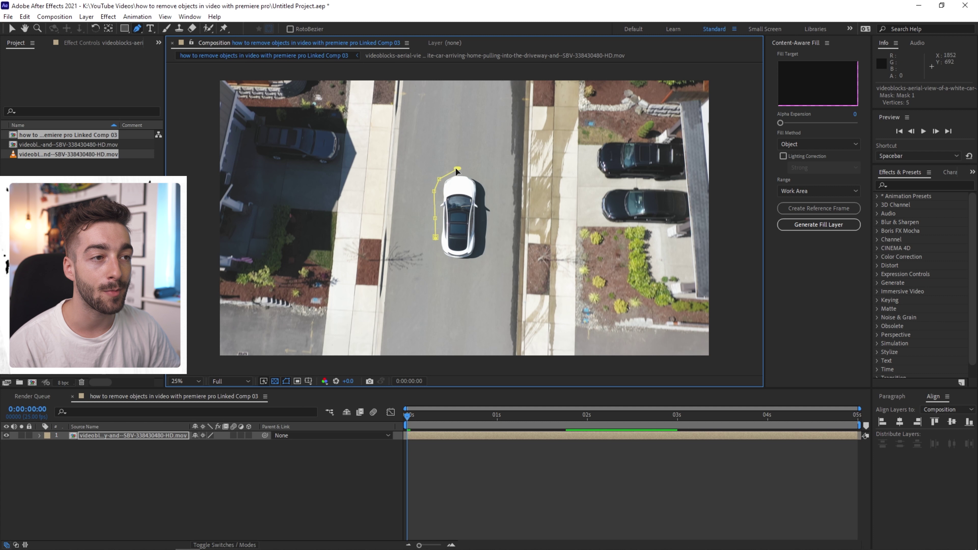
pyautogui.click(475, 172)
pyautogui.click(491, 200)
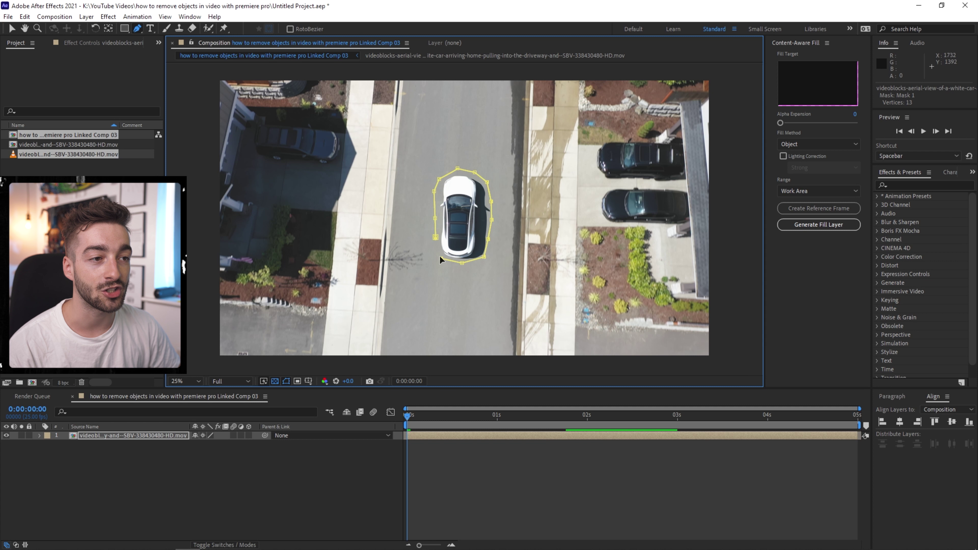
pyautogui.click(435, 236)
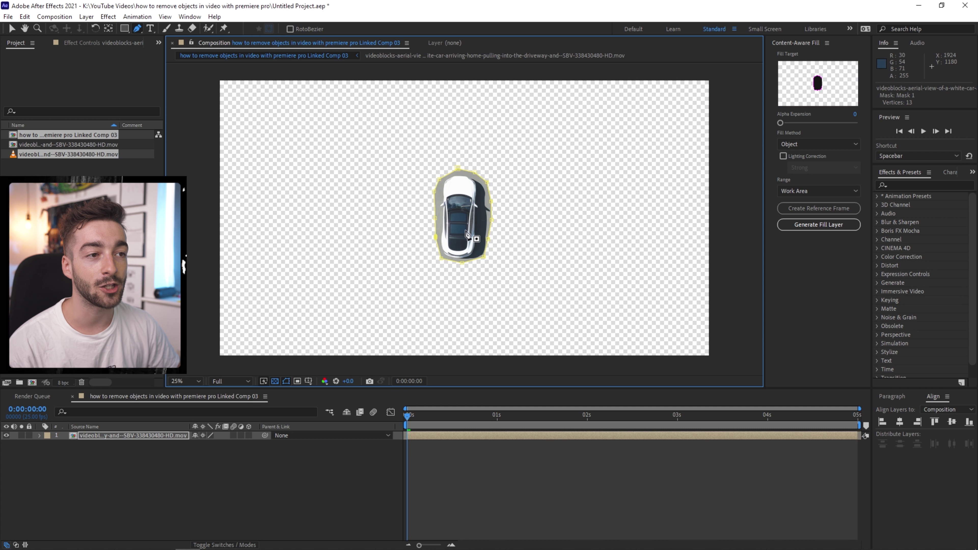
# Expand the footage layer's masks and set Mask 1 to Subtract
pyautogui.click(41, 435)
pyautogui.click(49, 445)
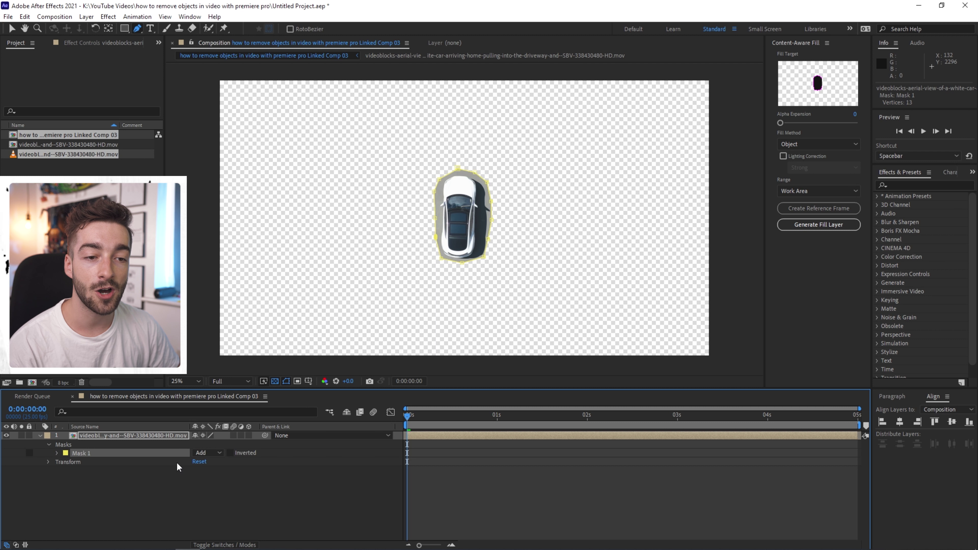
pyautogui.click(201, 453)
pyautogui.click(204, 483)
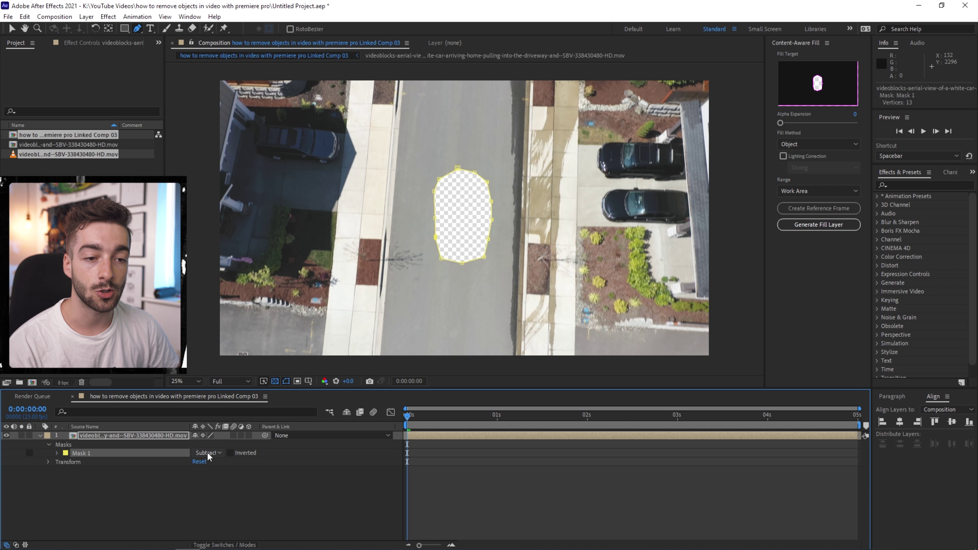
# Keyframe Mask 1's path at 0 s and shift the mask onto the car at 1 s
pyautogui.click(57, 453)
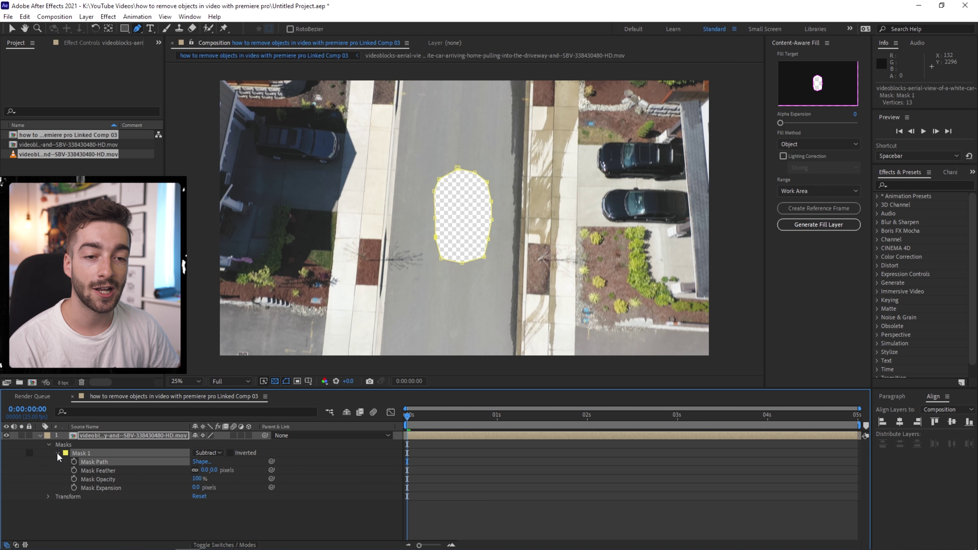
pyautogui.click(73, 462)
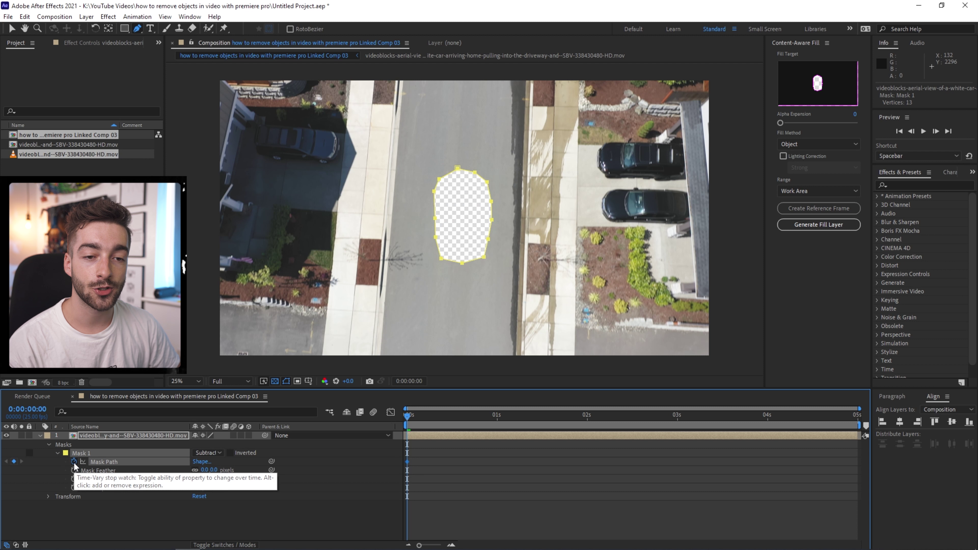
pyautogui.moveTo(408, 416); pyautogui.dragTo(502, 424)
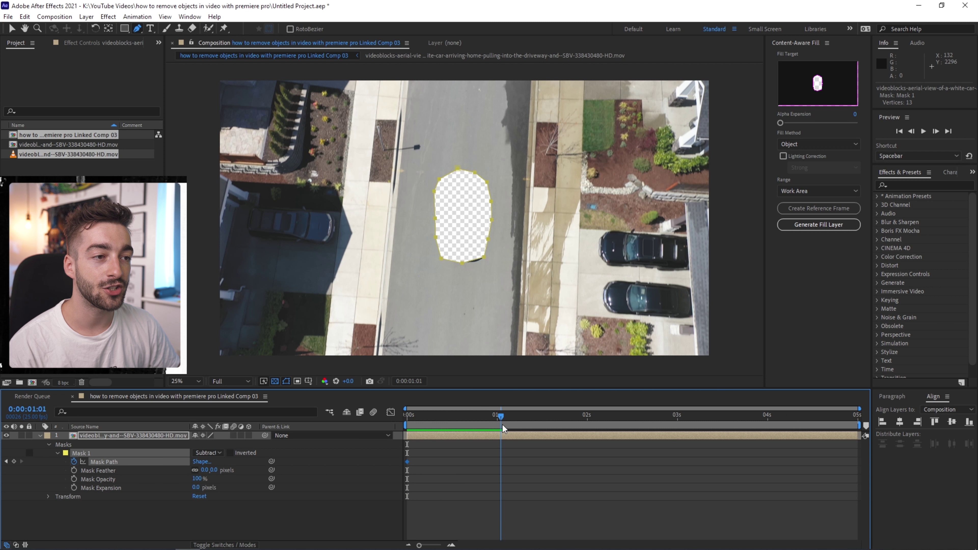
pyautogui.hotkey('ctrl', 'z')
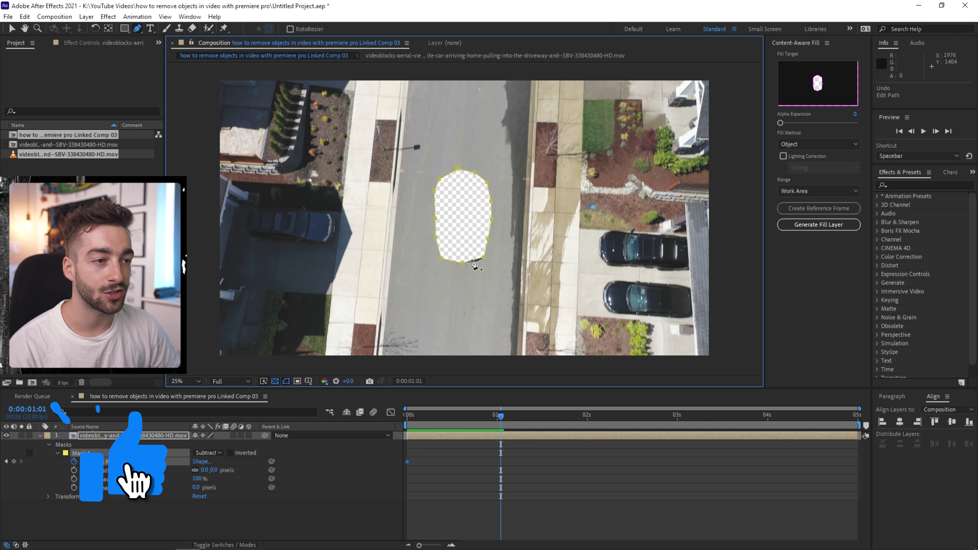
pyautogui.press('v')
pyautogui.moveTo(470, 258); pyautogui.dragTo(473, 262)
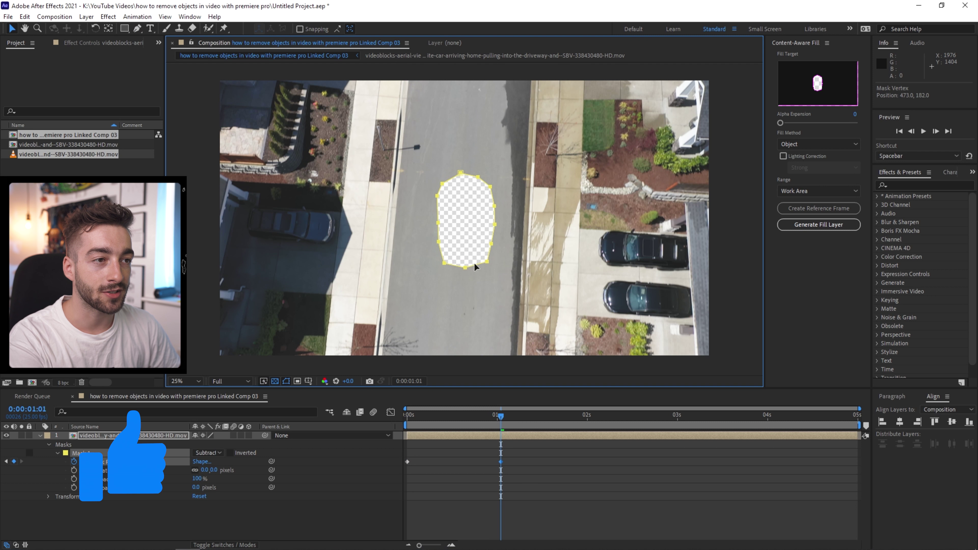
pyautogui.moveTo(500, 416); pyautogui.dragTo(852, 399)
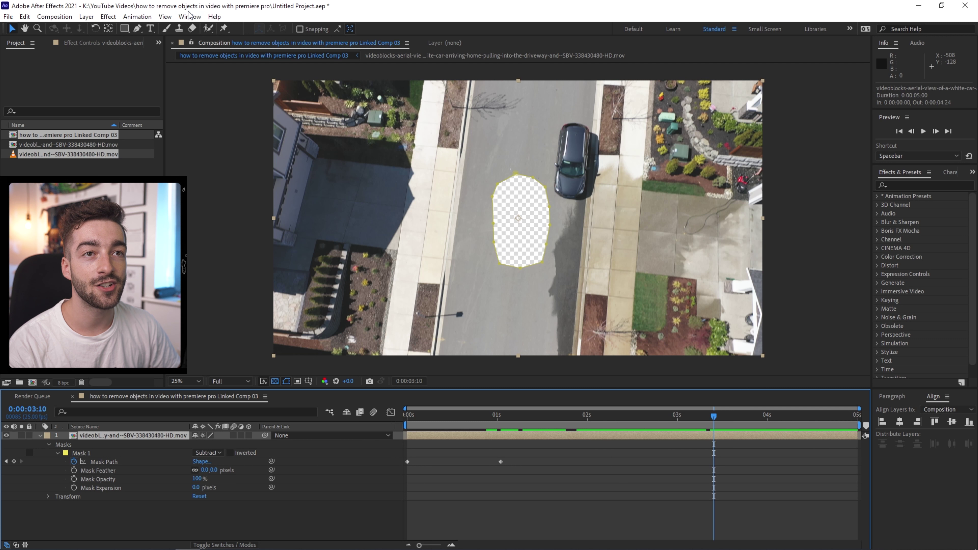
# Generate a Content-Aware Fill layer with Strong lighting correction and review the car-free footage
pyautogui.click(190, 17)
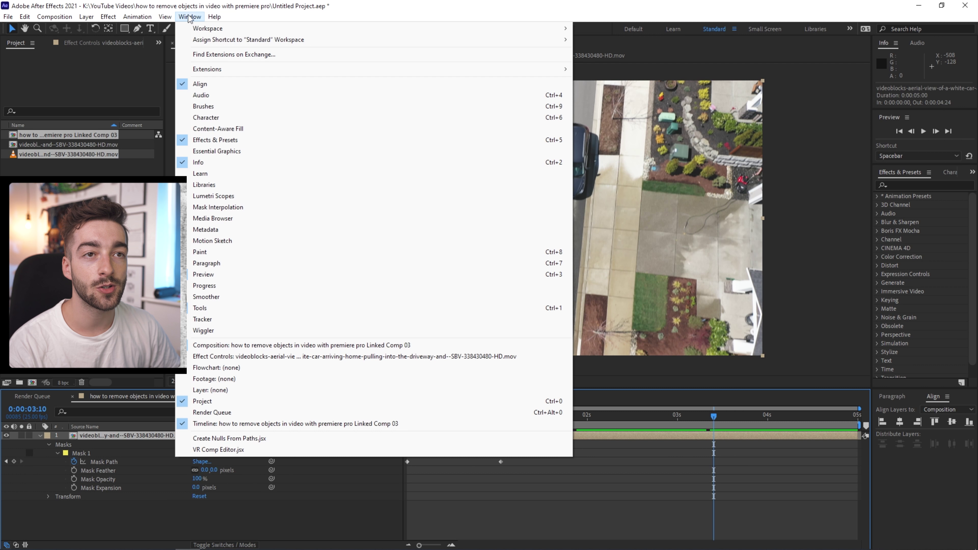
pyautogui.click(221, 130)
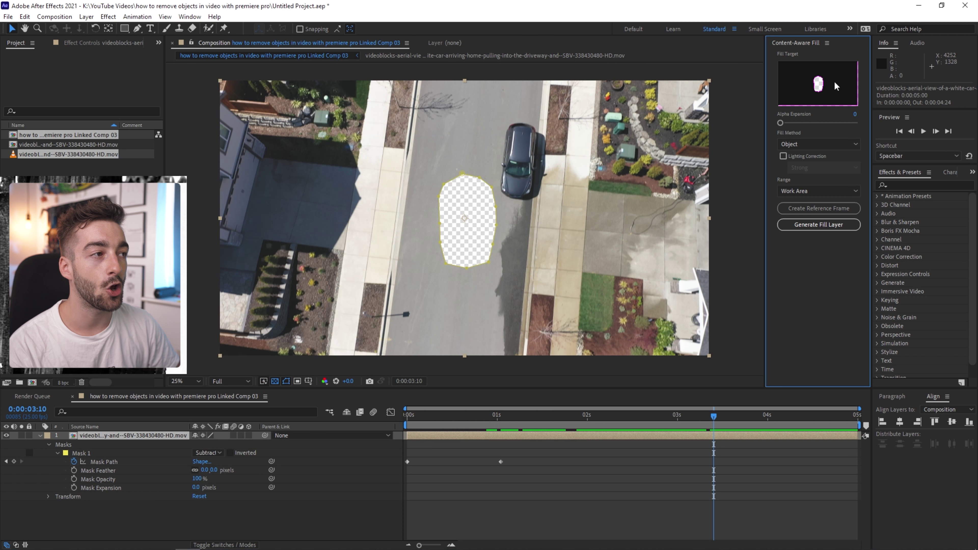
pyautogui.click(784, 156)
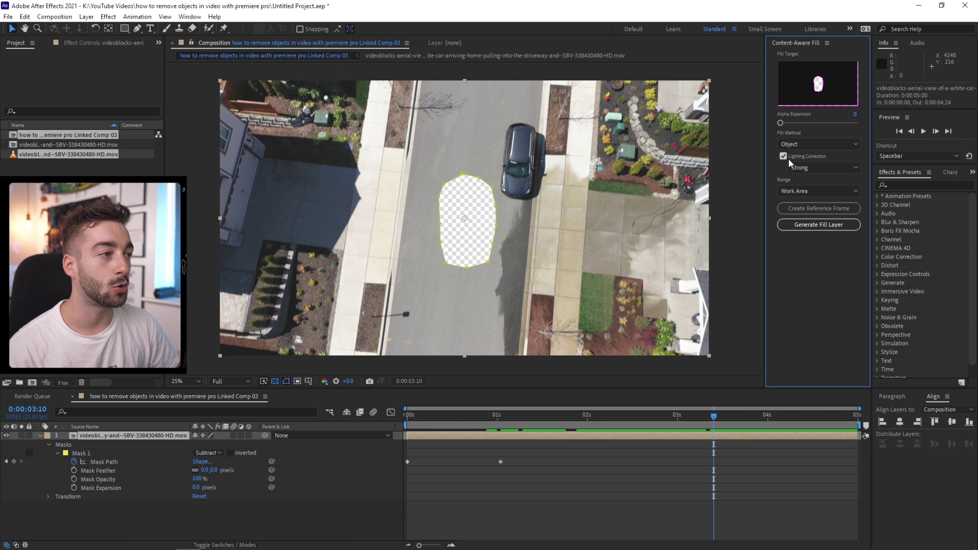
pyautogui.click(819, 169)
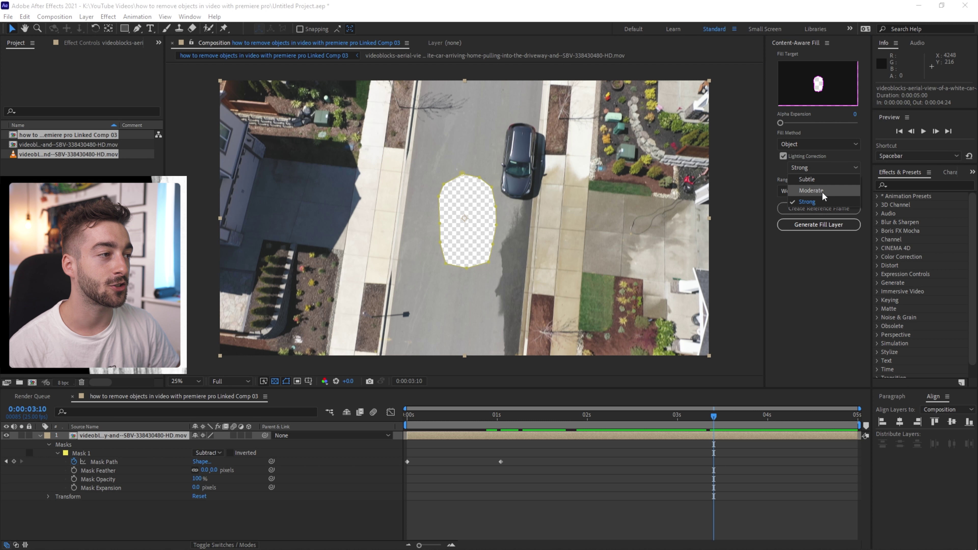
pyautogui.click(809, 199)
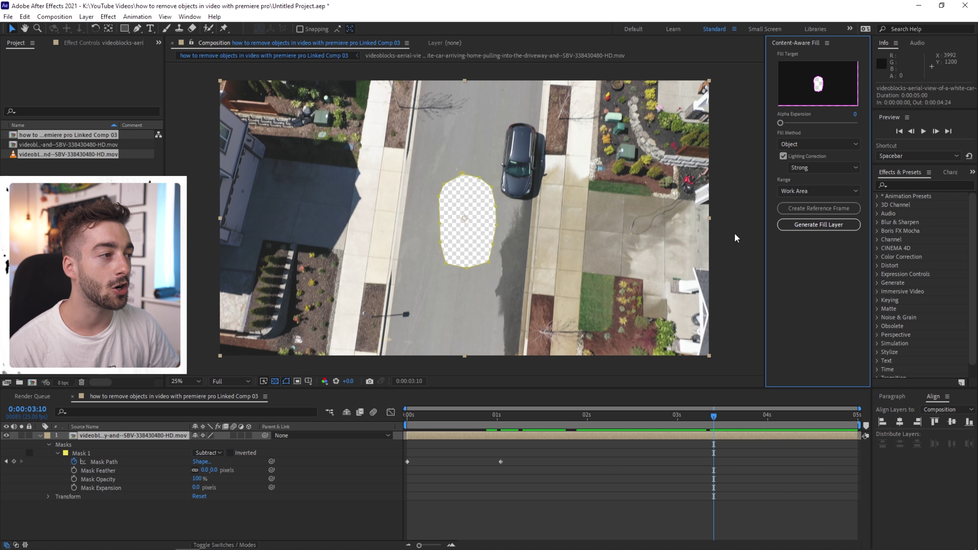
pyautogui.click(812, 225)
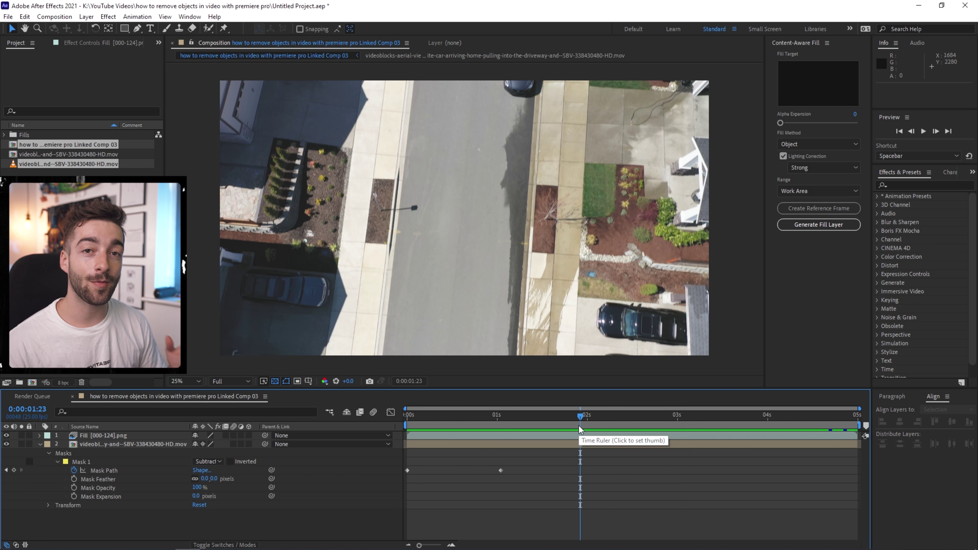
pyautogui.moveTo(578, 426); pyautogui.dragTo(464, 422)
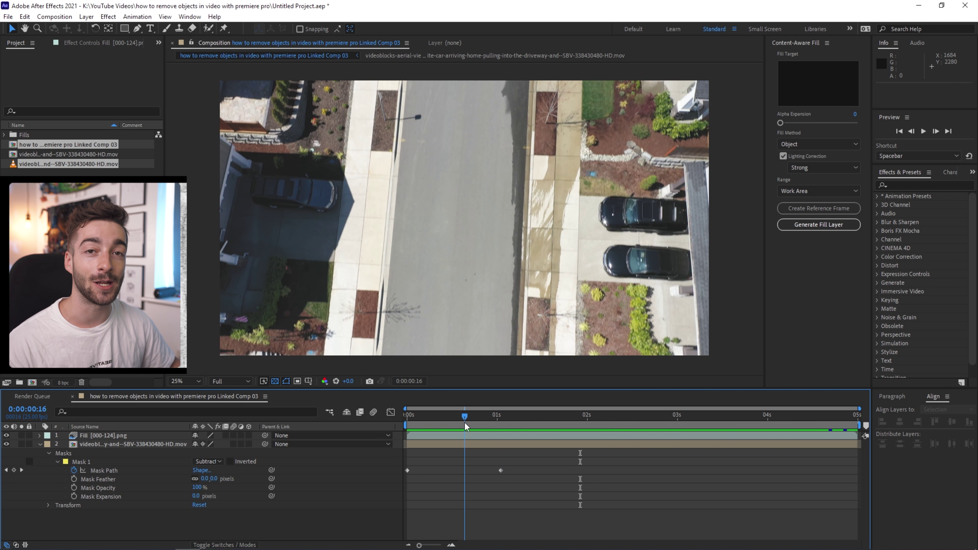
pyautogui.click(503, 435)
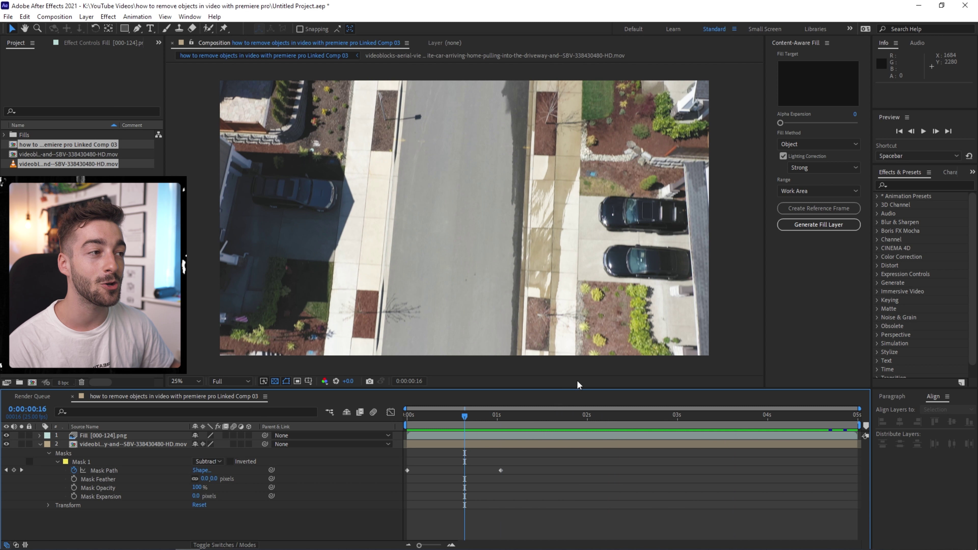
# Return to Premiere Pro, review the car-free clip, and move the penguin beach clip to V2
pyautogui.click(918, 6)
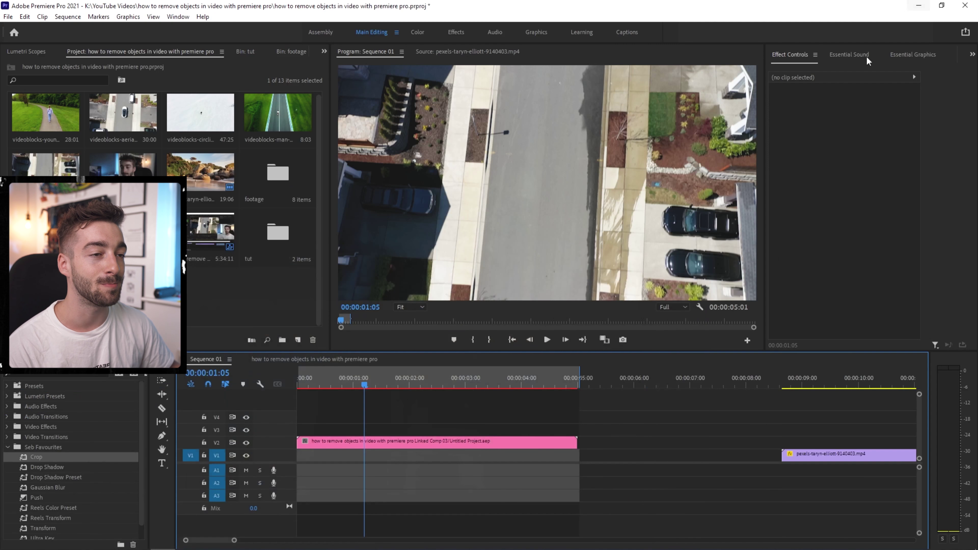
pyautogui.moveTo(421, 373); pyautogui.dragTo(382, 373)
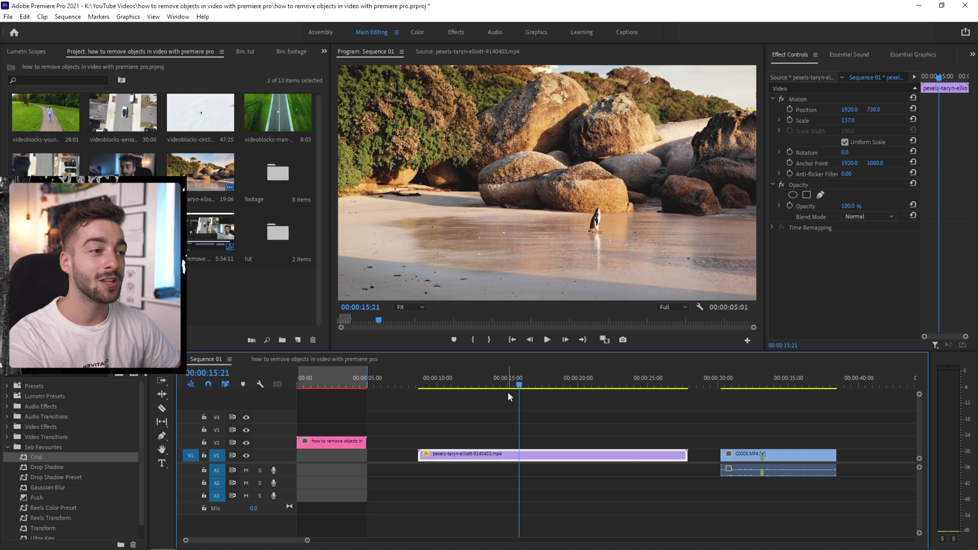
pyautogui.moveTo(542, 385); pyautogui.dragTo(465, 380)
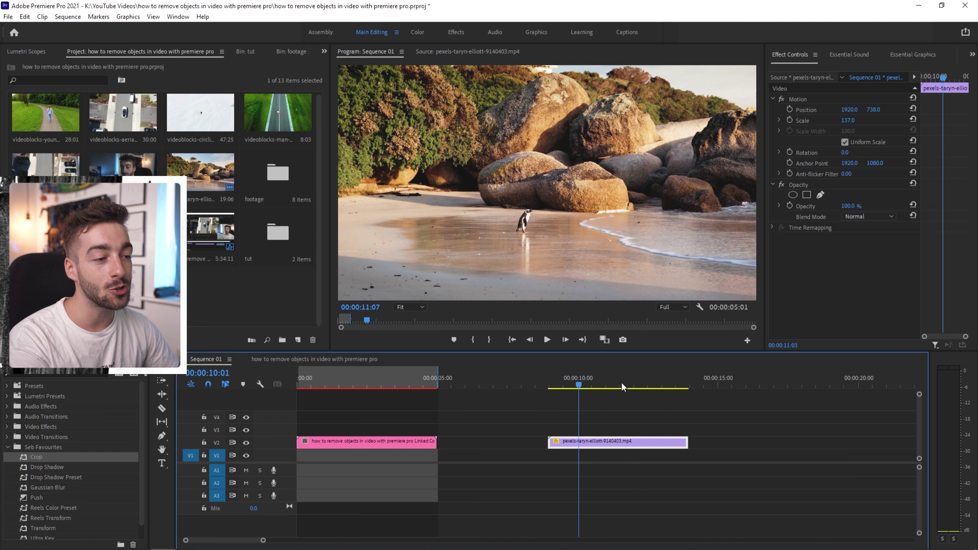
pyautogui.moveTo(578, 383); pyautogui.dragTo(557, 385)
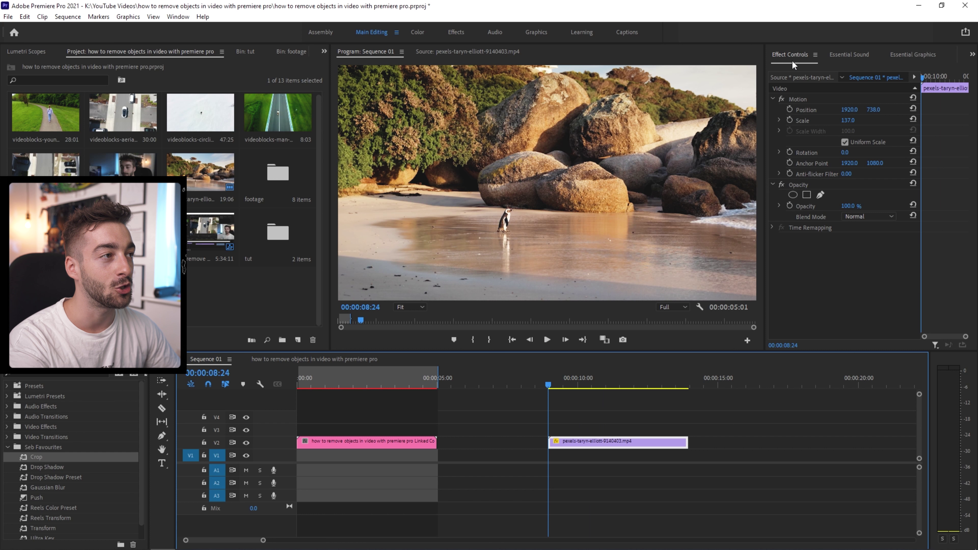
# Fit an ellipse opacity mask over the penguin with feather 74 and expansion 66
pyautogui.click(793, 195)
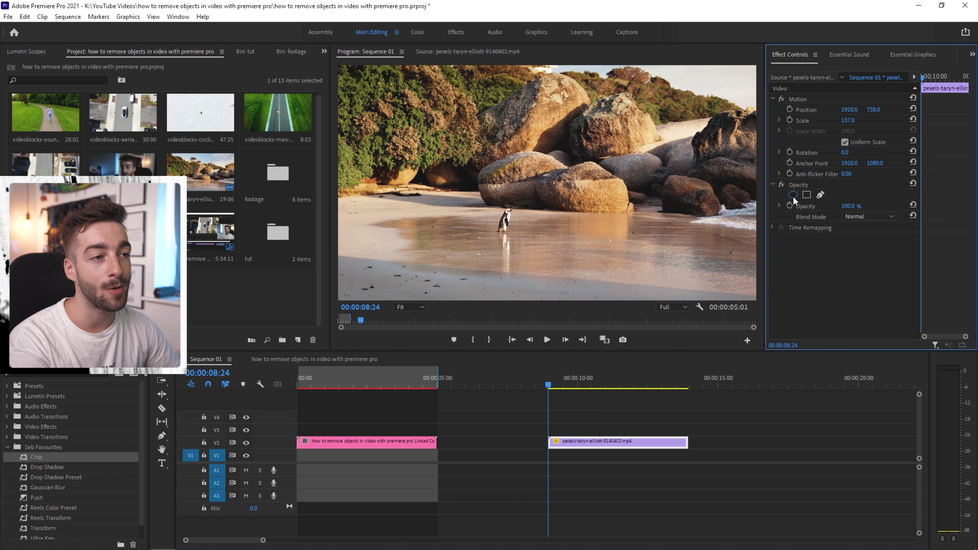
pyautogui.moveTo(593, 189); pyautogui.dragTo(516, 230)
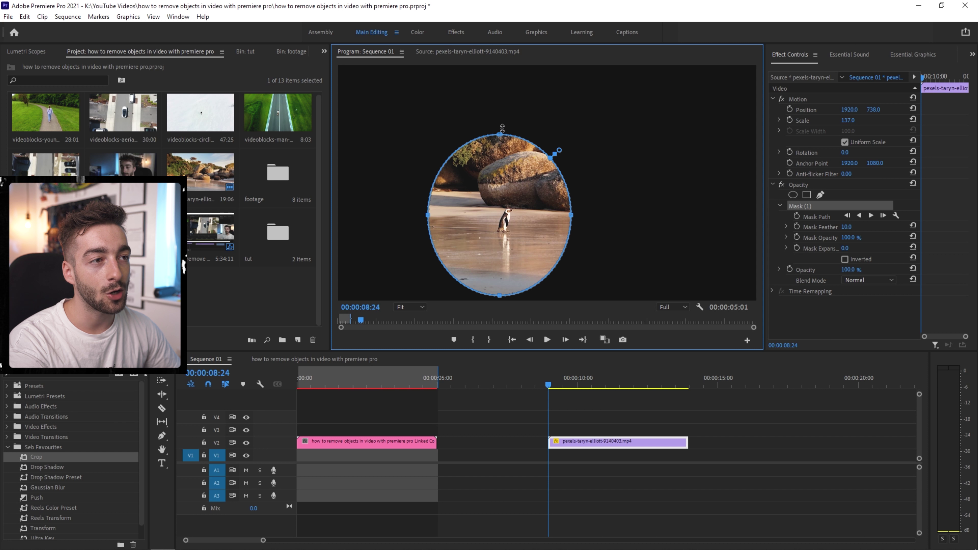
pyautogui.moveTo(502, 127); pyautogui.dragTo(513, 213)
pyautogui.moveTo(846, 226); pyautogui.dragTo(870, 248)
pyautogui.moveTo(507, 213); pyautogui.dragTo(509, 228)
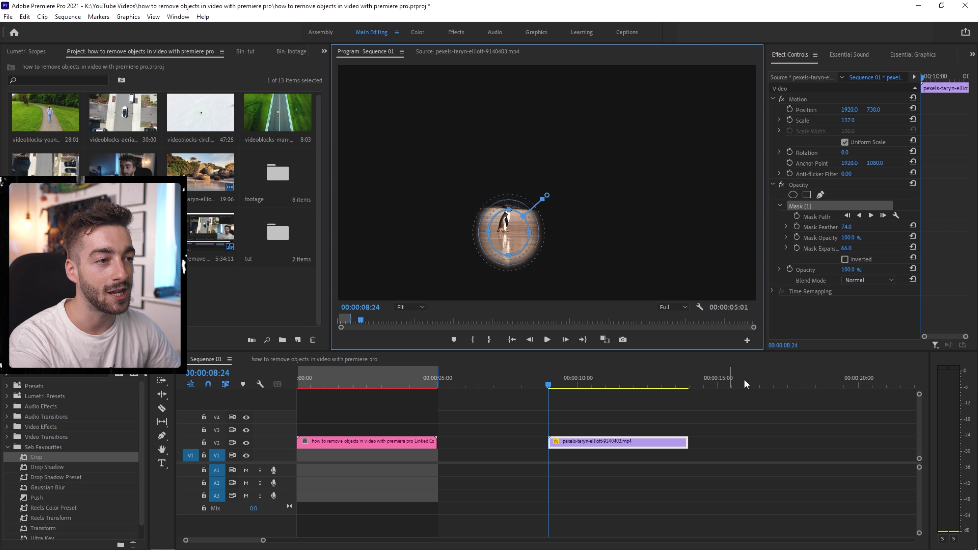
# Keyframe the Mask Path, moving the oval onto the penguin at 00:00:10:00
pyautogui.click(796, 216)
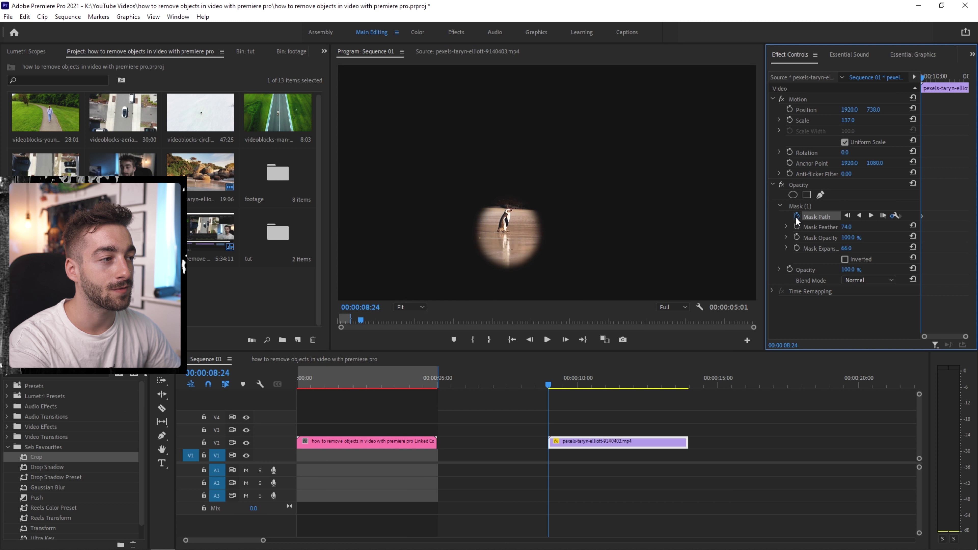
pyautogui.click(806, 210)
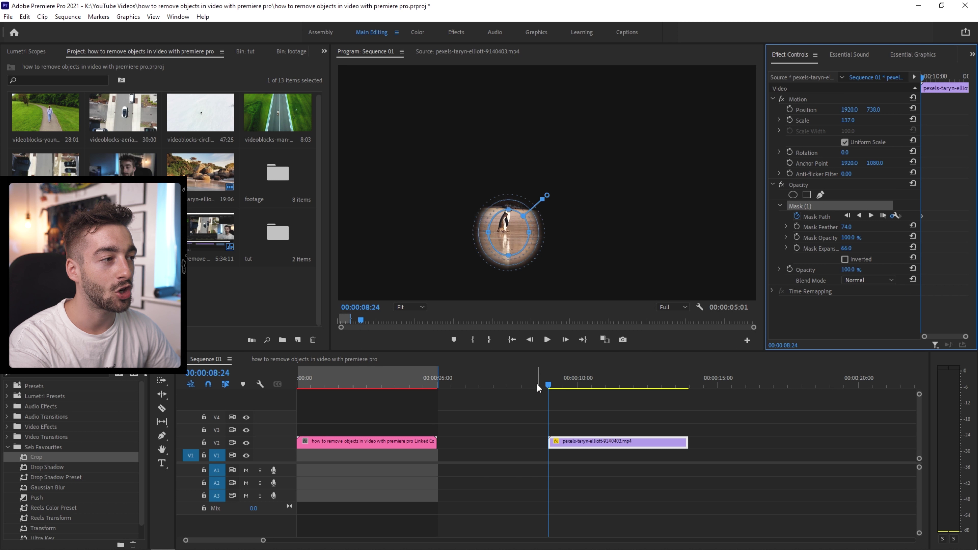
pyautogui.moveTo(551, 385); pyautogui.dragTo(580, 387)
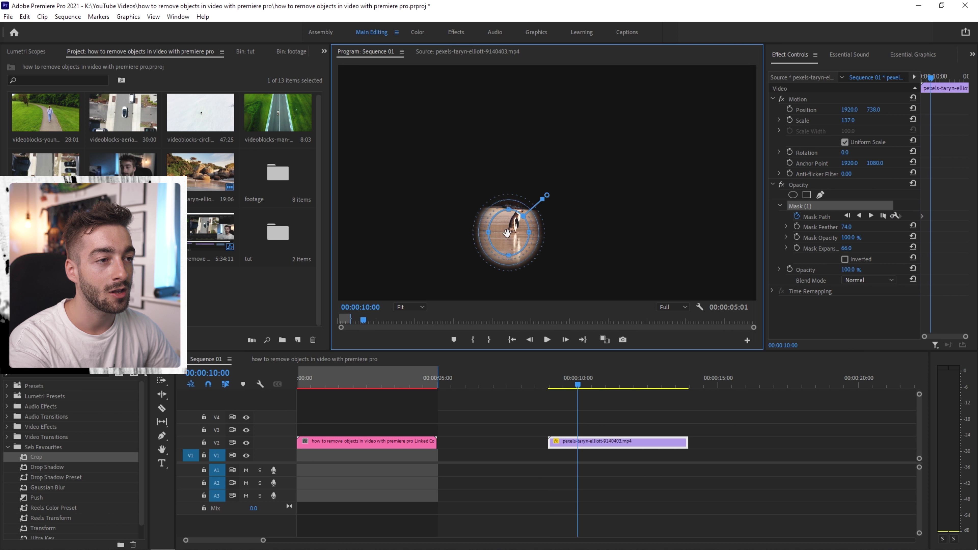
pyautogui.moveTo(509, 232); pyautogui.dragTo(519, 230)
pyautogui.moveTo(577, 385)
pyautogui.mouseDown()
pyautogui.moveTo(617, 381)
pyautogui.moveTo(581, 381)
pyautogui.mouseUp()
pyautogui.press('Up')
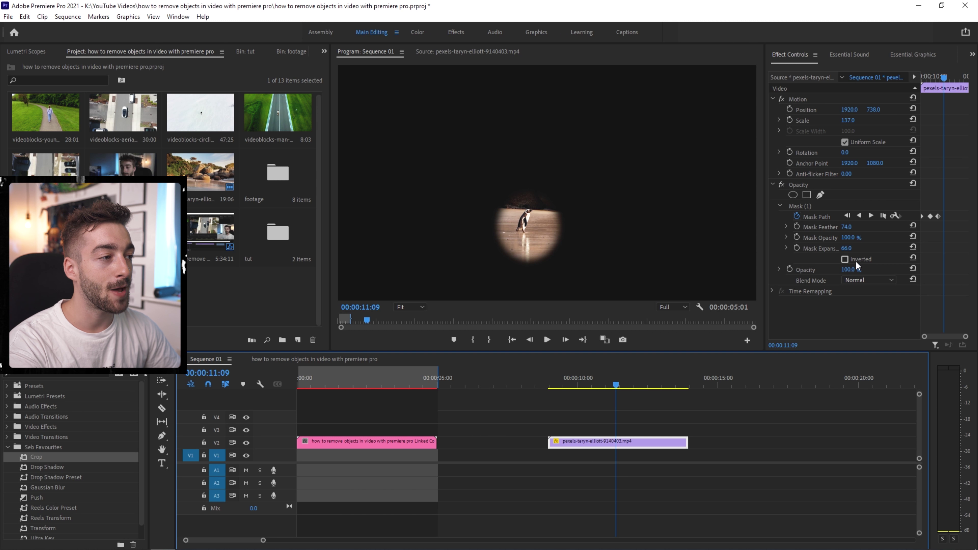
# Invert the penguin mask and duplicate the beach clip from V2 onto V3
pyautogui.click(844, 260)
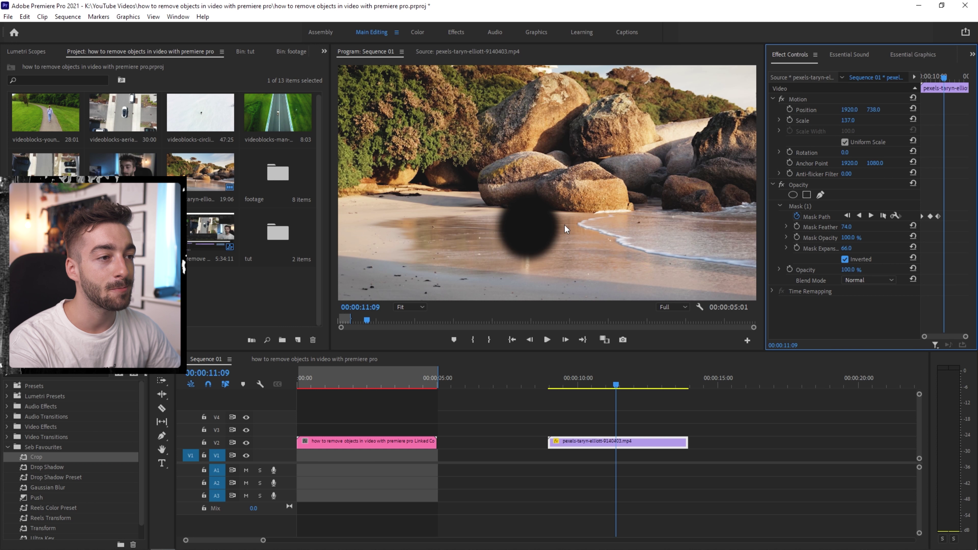
pyautogui.moveTo(611, 381); pyautogui.dragTo(580, 382)
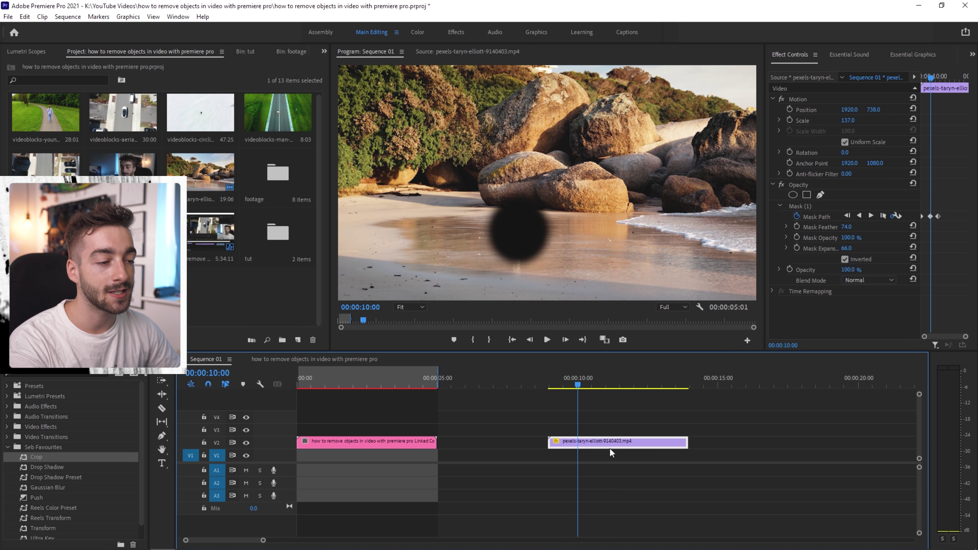
pyautogui.moveTo(600, 441); pyautogui.dragTo(600, 430)
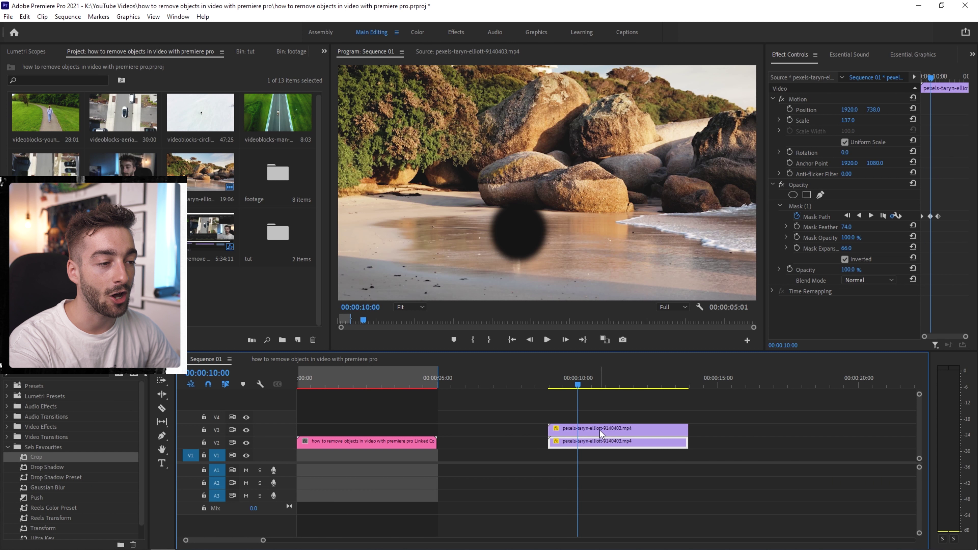
pyautogui.hscroll(1, 589, 446)
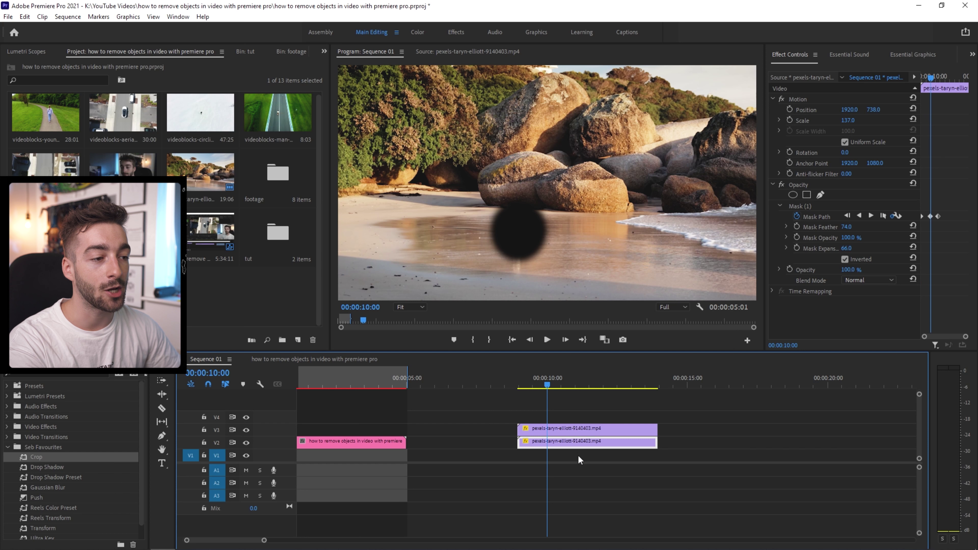
# Extend the V2 beach clip, cut it at 00:00:17:02, and slide the later piece to 00:00:08:24
pyautogui.moveTo(653, 446); pyautogui.dragTo(895, 446)
pyautogui.press('-')
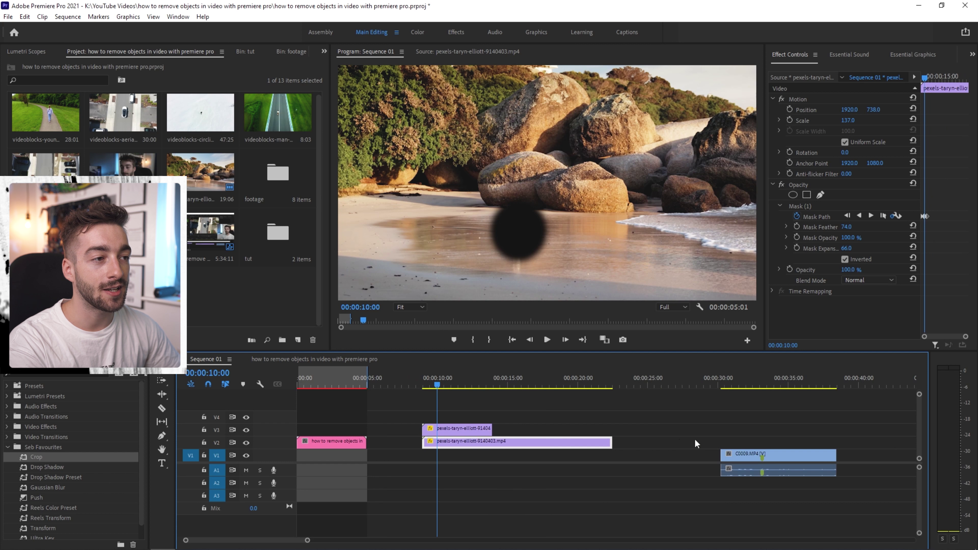
pyautogui.click(509, 383)
pyautogui.moveTo(508, 383); pyautogui.dragTo(536, 383)
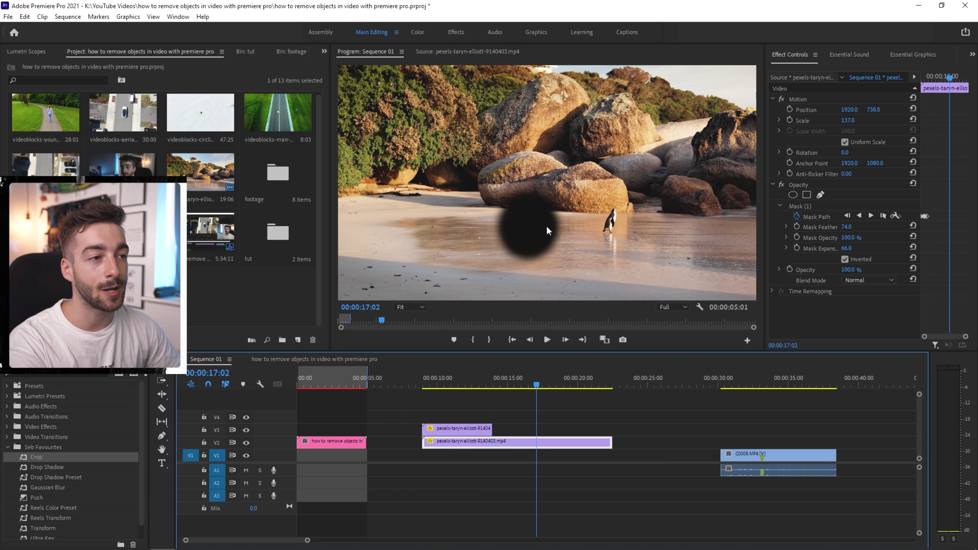
pyautogui.click(541, 443)
pyautogui.press('v')
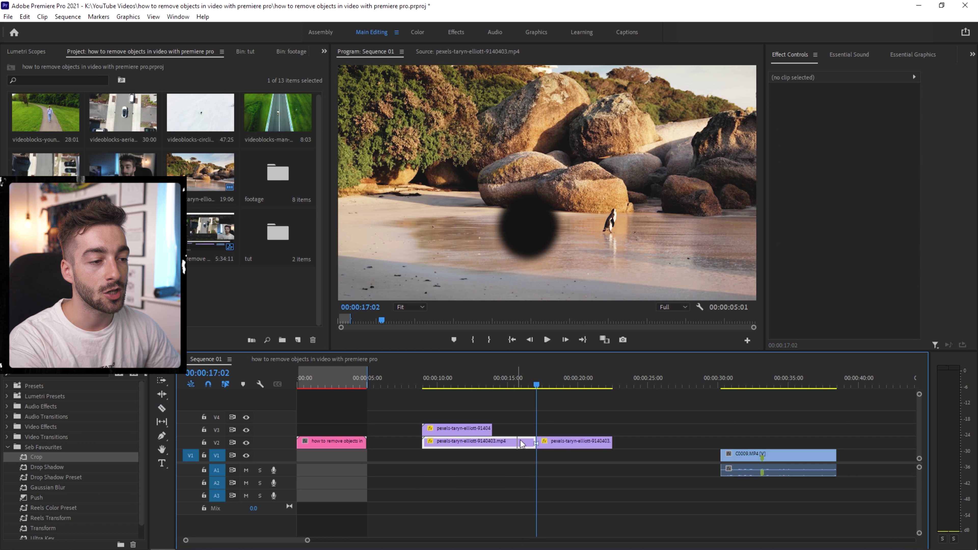
pyautogui.moveTo(556, 447); pyautogui.dragTo(442, 447)
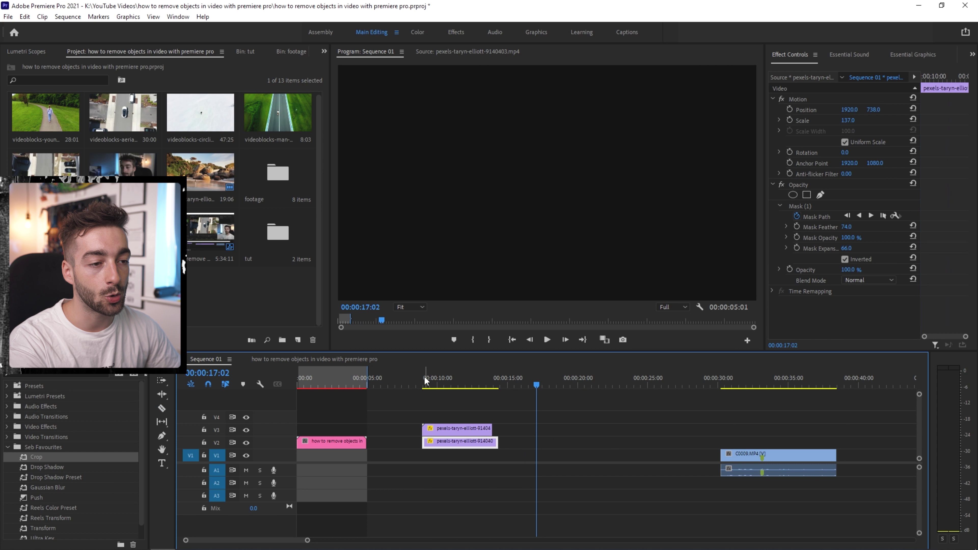
pyautogui.click(422, 382)
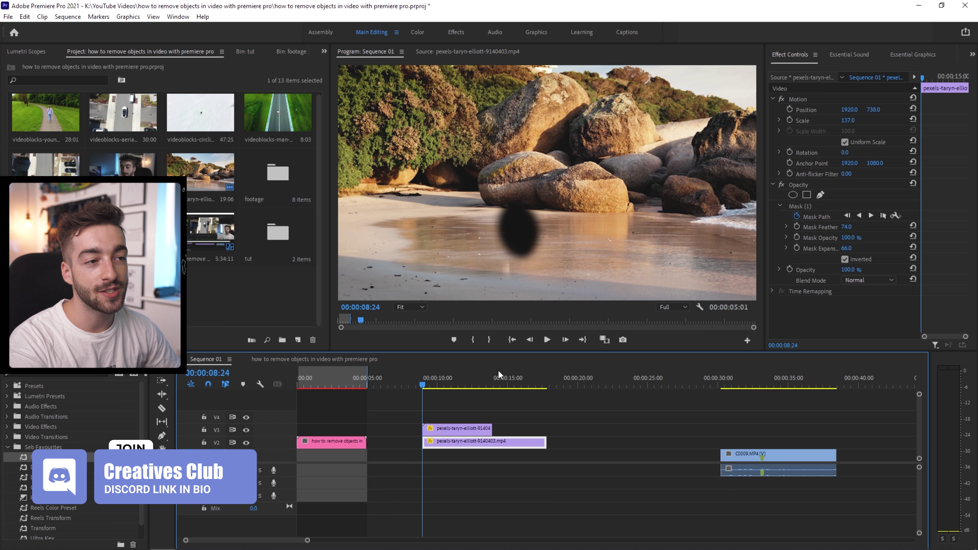
pyautogui.hotkey('shift', 'e')
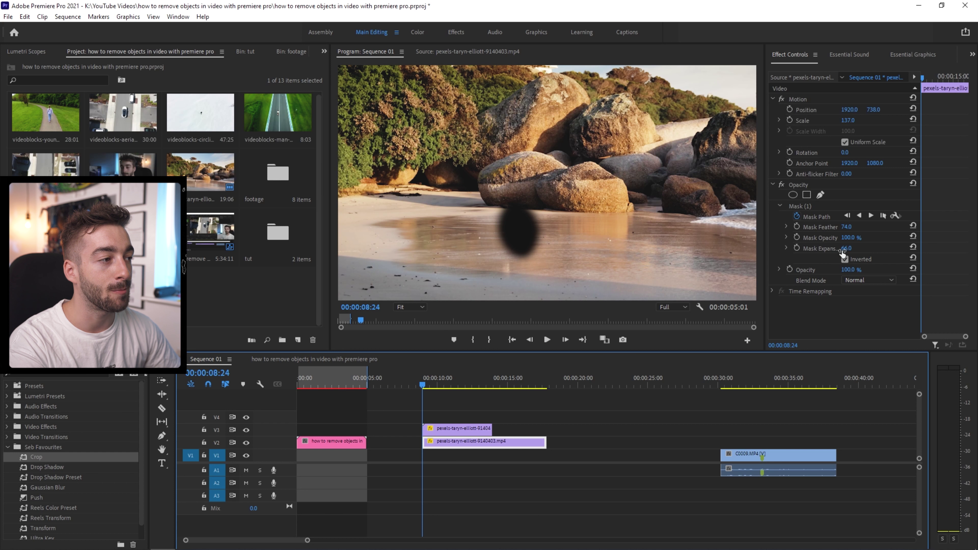
# Raise the lower clip's Mask Feather to 400 and drop Mask Expansion to -65, checking at 00:00:13:04
pyautogui.click(843, 249)
pyautogui.moveTo(847, 227); pyautogui.dragTo(974, 228)
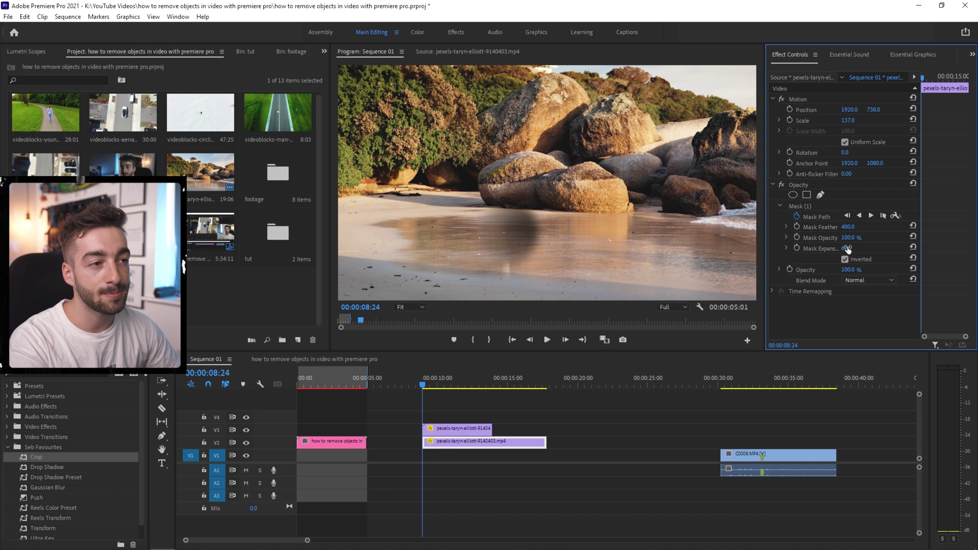
pyautogui.moveTo(847, 249); pyautogui.dragTo(761, 283)
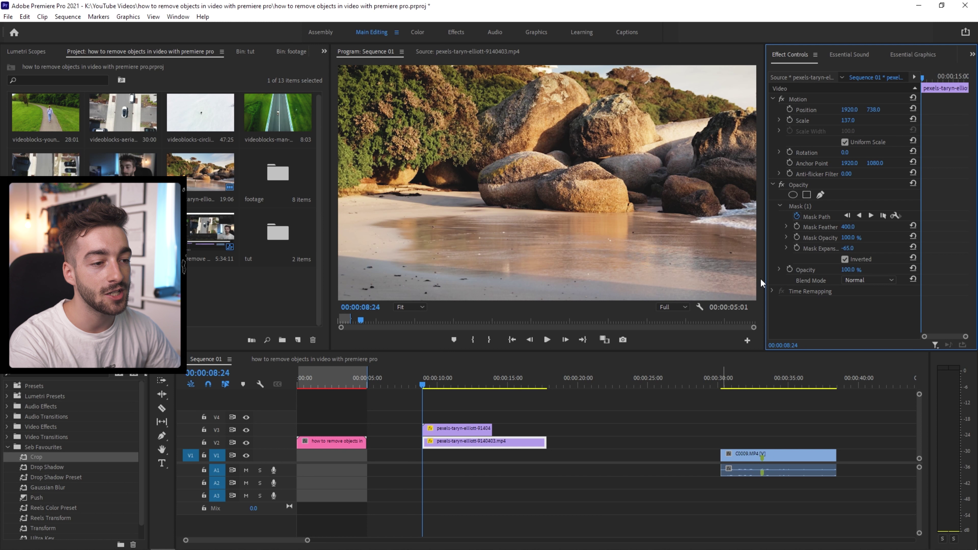
pyautogui.click(482, 384)
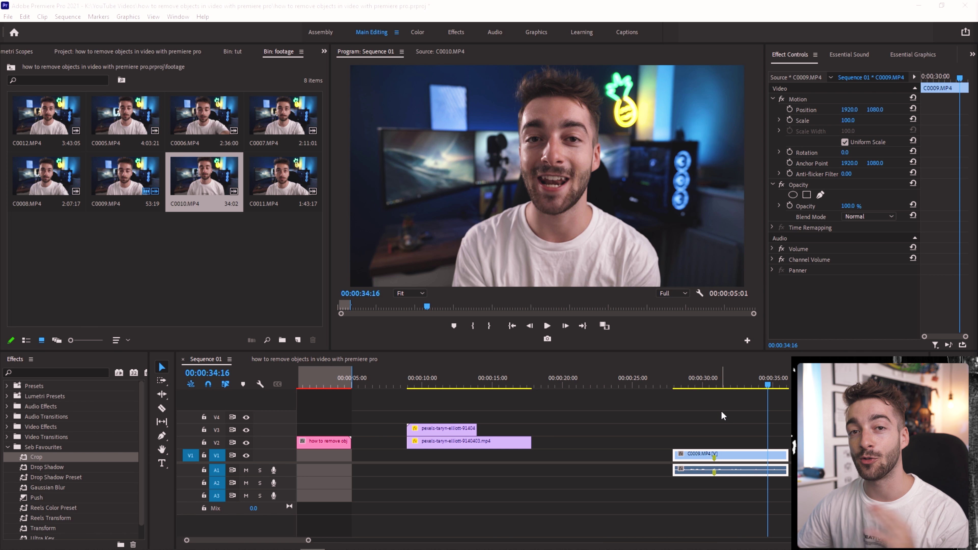
# Place clip C0010 on V2 above C0009 at about the 30-second mark
pyautogui.doubleClick(207, 178)
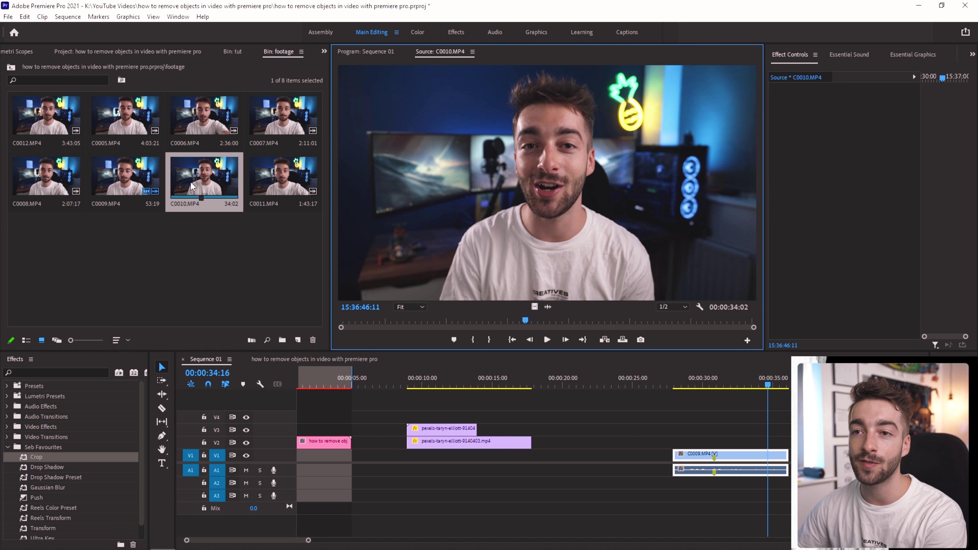
pyautogui.moveTo(191, 186); pyautogui.dragTo(679, 447)
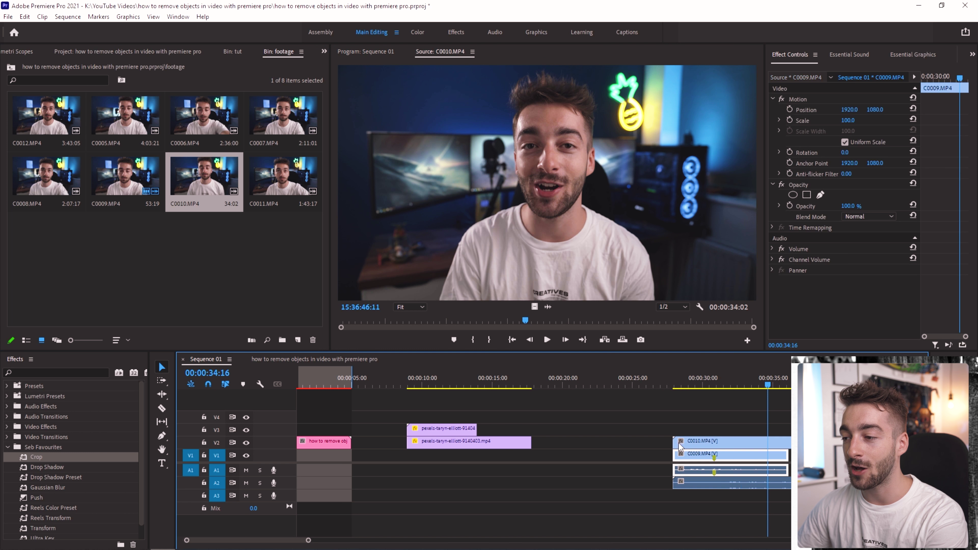
pyautogui.scroll(-2, 693, 443)
# Add a rectangular mask to C0010 and move it to the frame's upper left
pyautogui.click(712, 443)
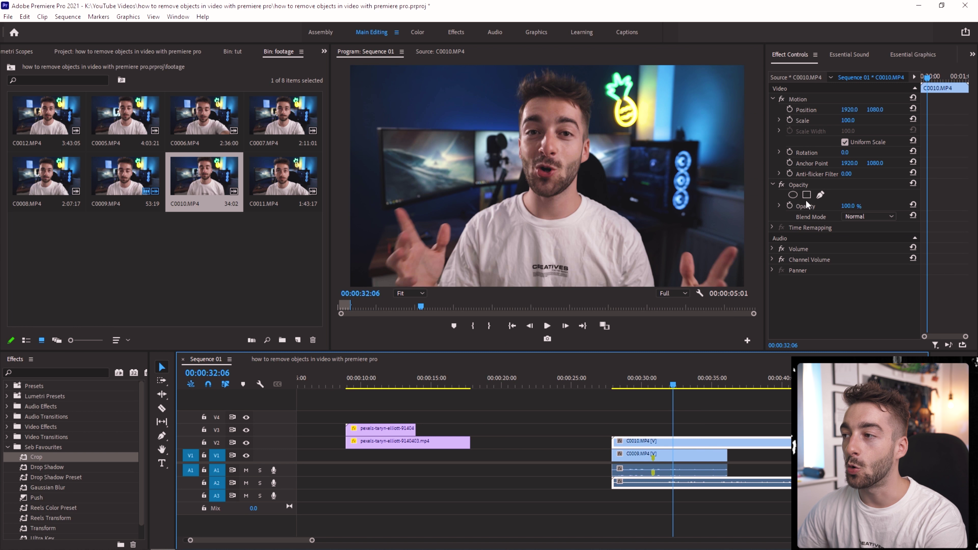
pyautogui.click(806, 195)
pyautogui.moveTo(539, 180); pyautogui.dragTo(427, 108)
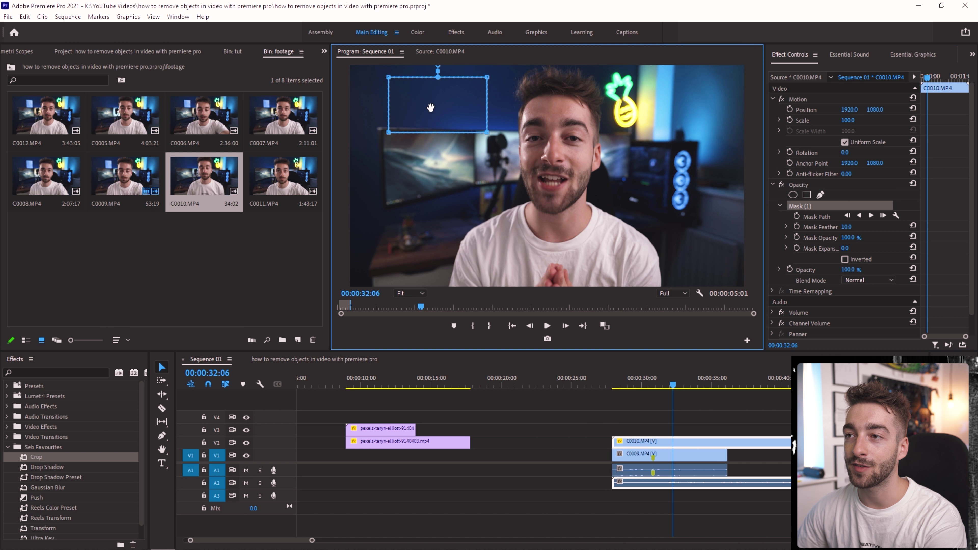
pyautogui.hotkey('ctrl', 'shift', 'a')
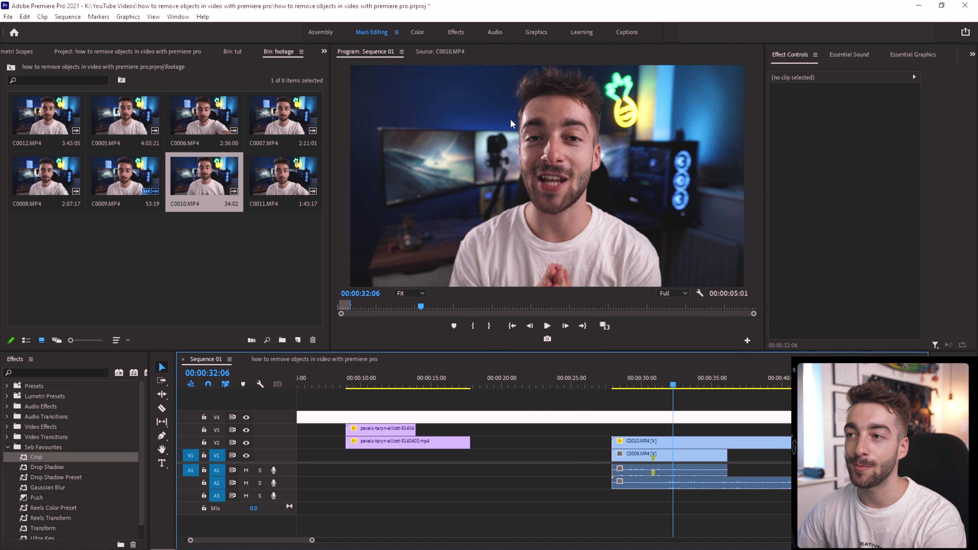
# Export the sequence frame at 00:00:32:06 as a PNG still image
pyautogui.click(682, 442)
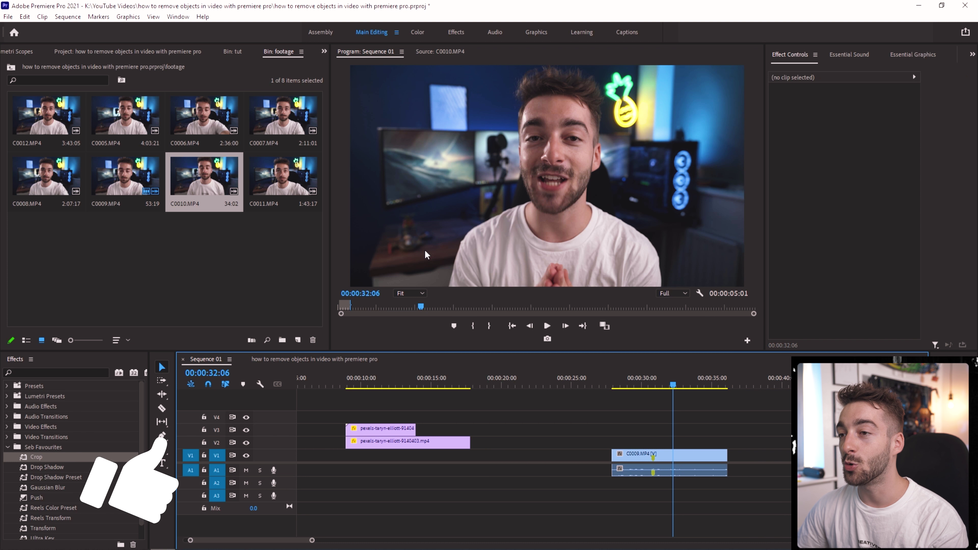
pyautogui.click(547, 339)
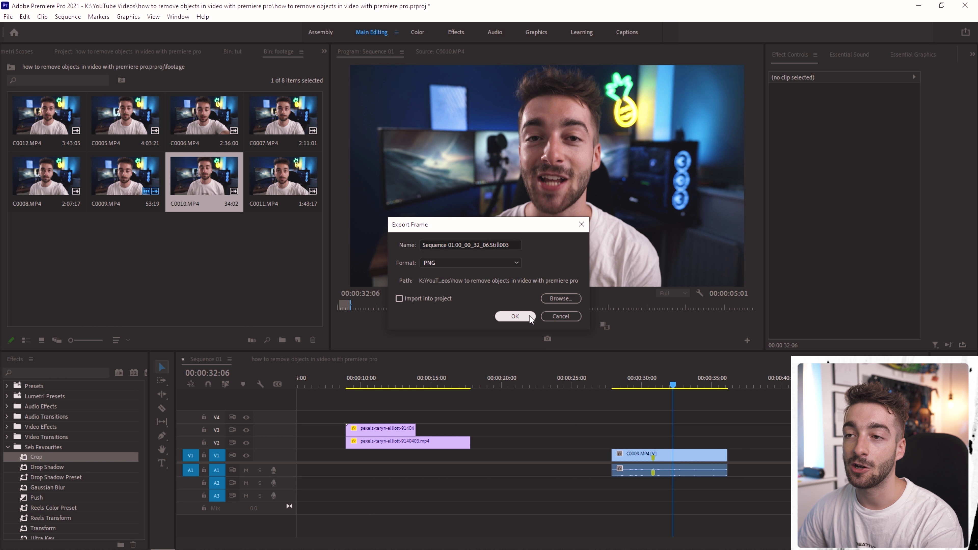
pyautogui.click(515, 316)
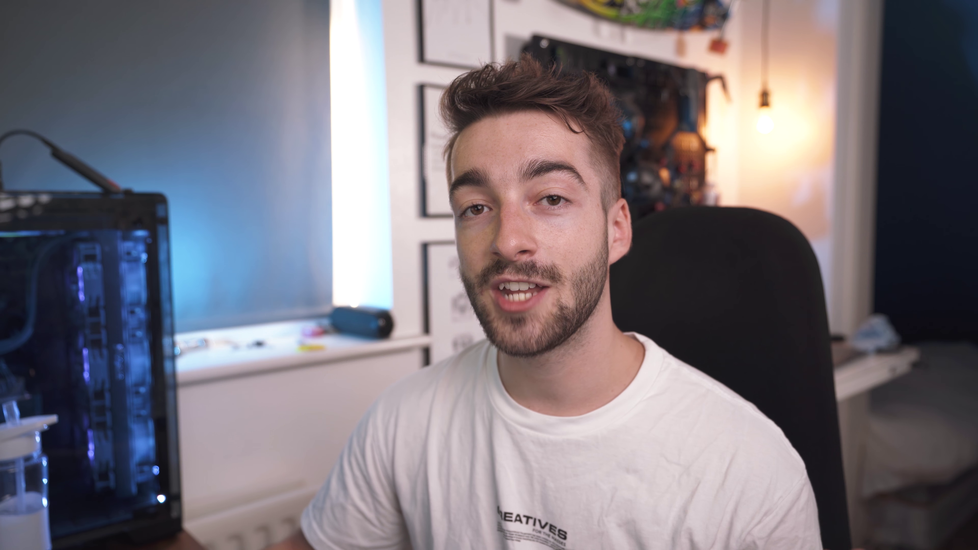